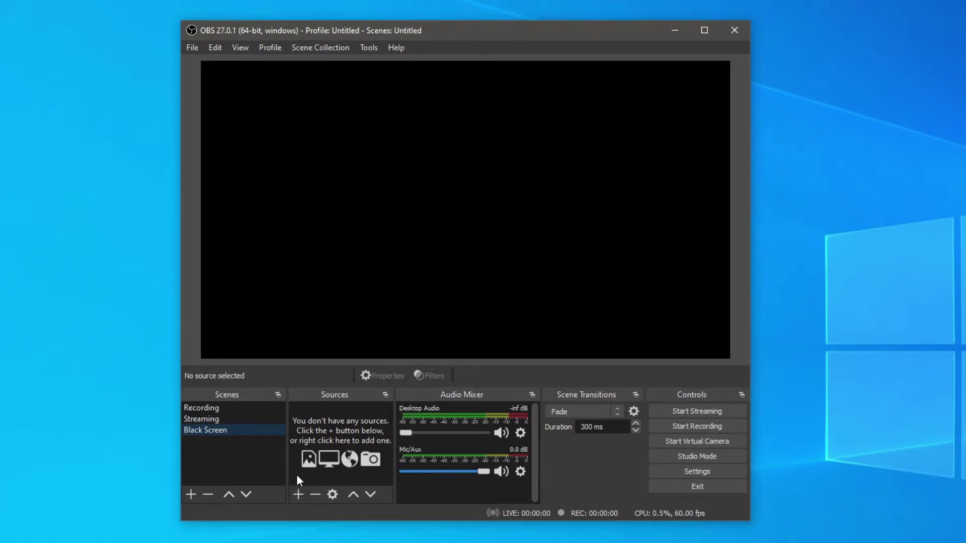
- Add a new Display Capture source in OBS, discard its settings, then remove Display Capture 2
left_click(298, 494)
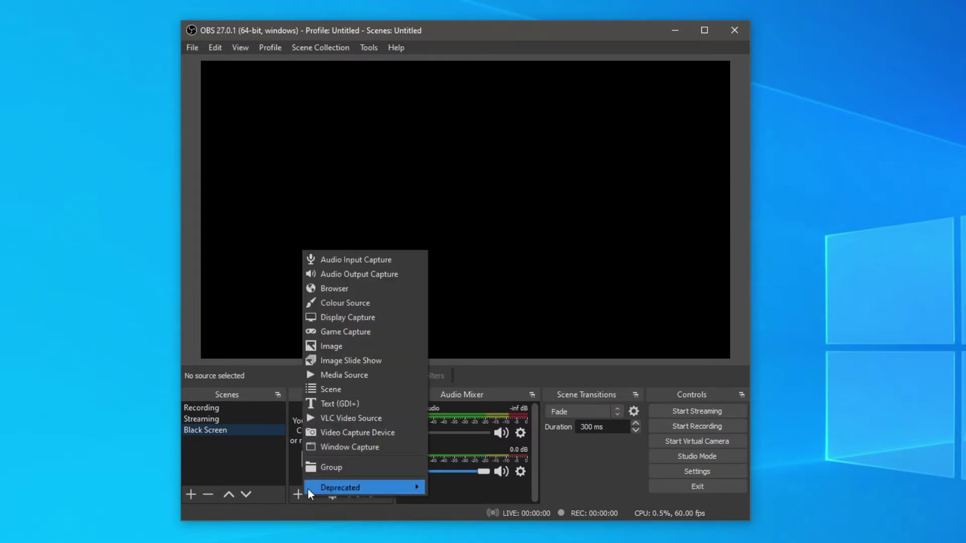
left_click(365, 316)
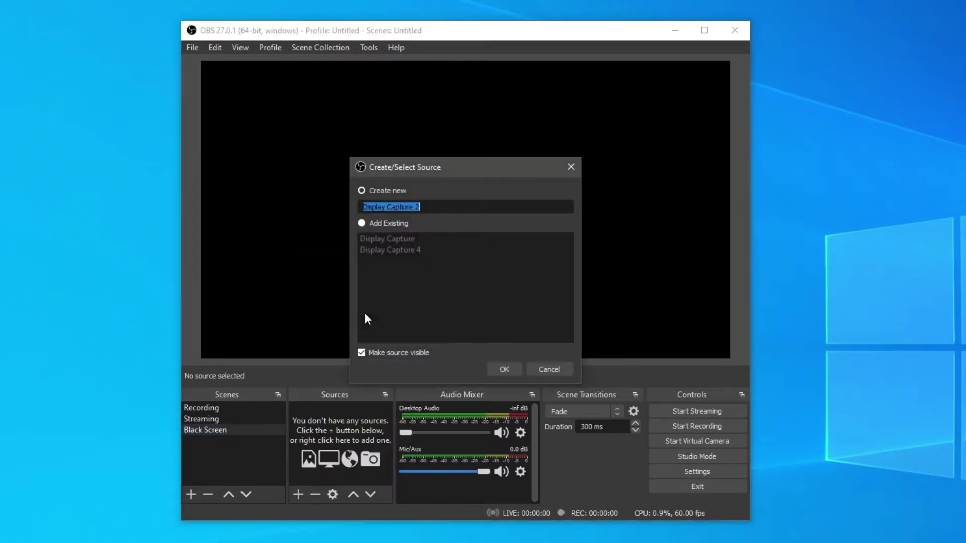
left_click(504, 369)
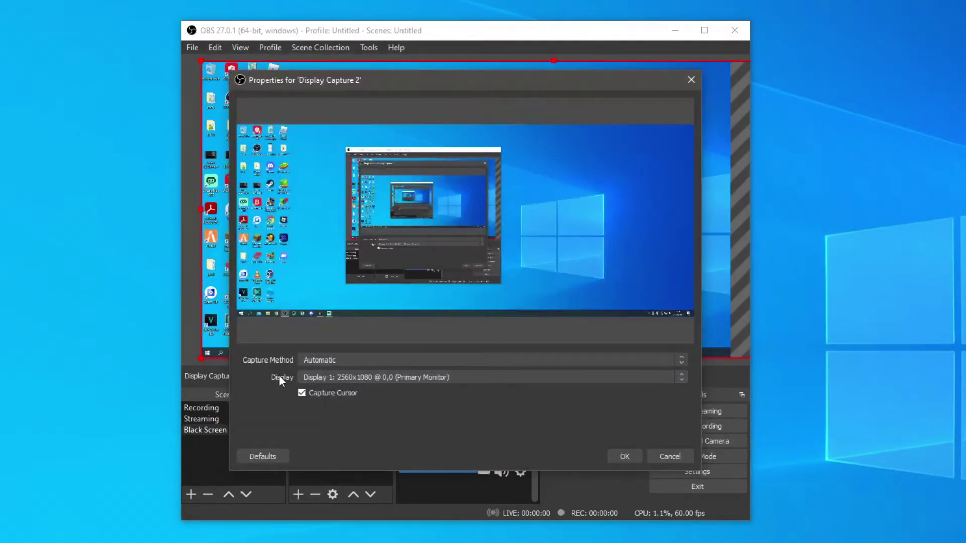
left_click(685, 81)
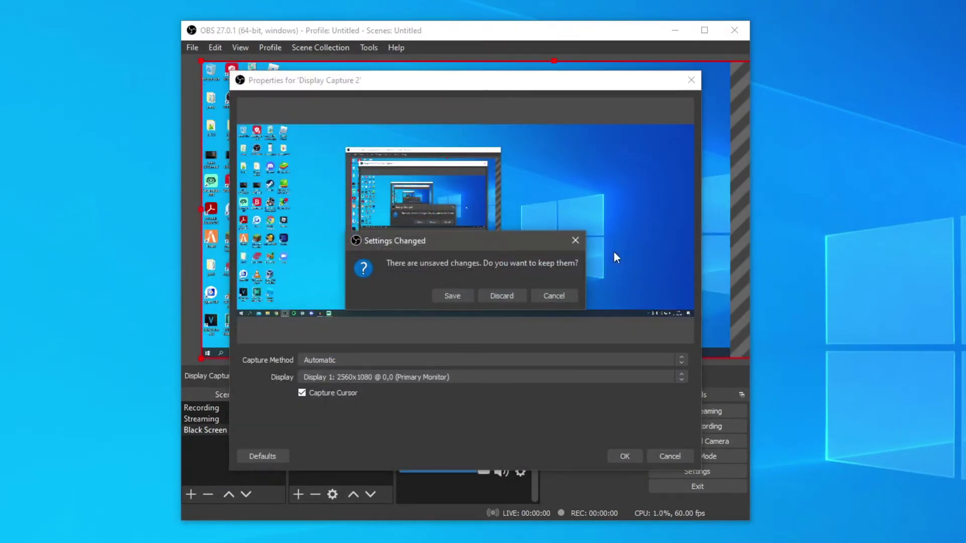
left_click(504, 292)
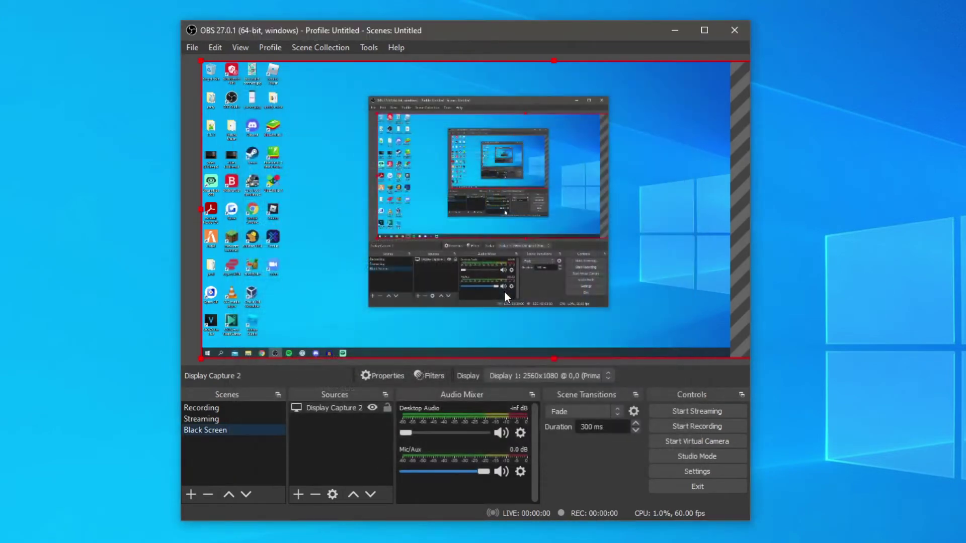
left_click(317, 494)
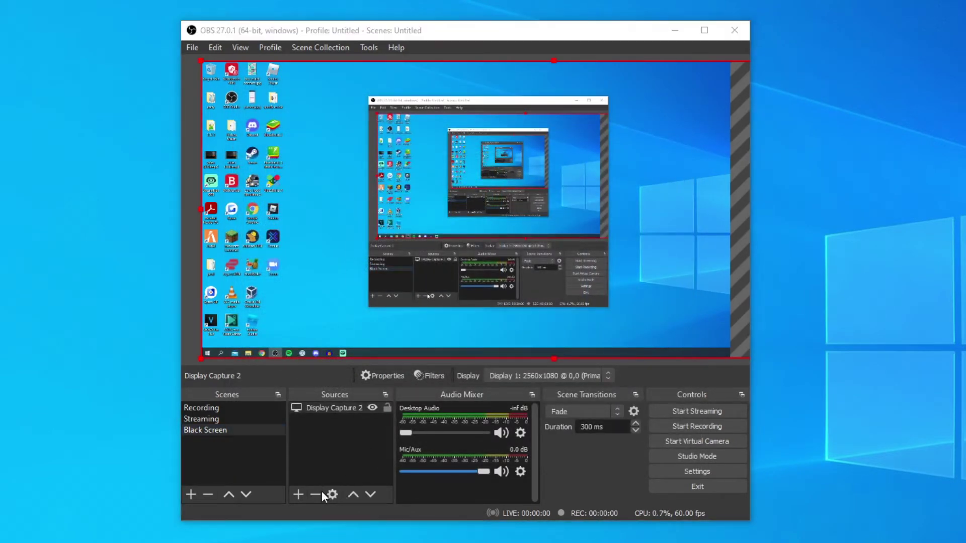
left_click(525, 298)
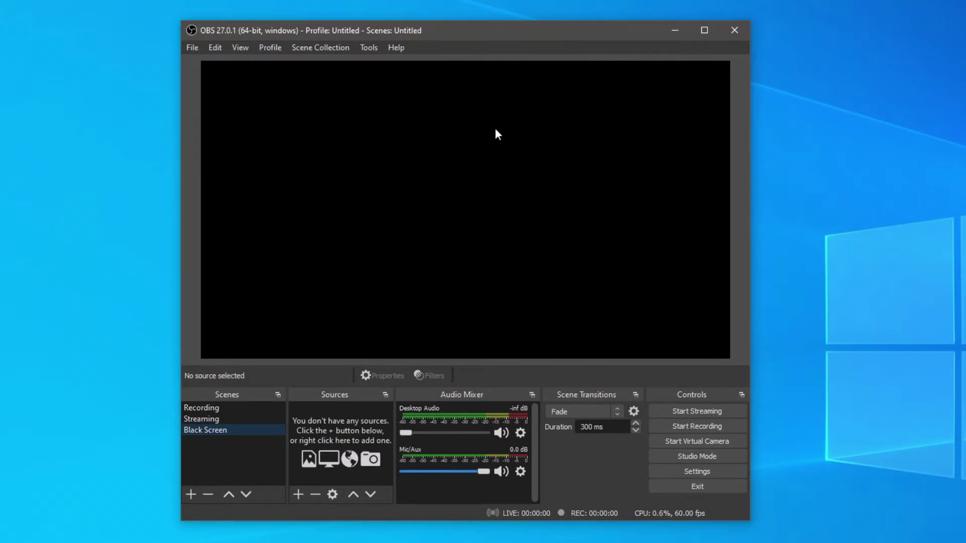
- Quit OBS Studio and bring up Windows Display settings from the desktop's shortcut menu
left_click(731, 29)
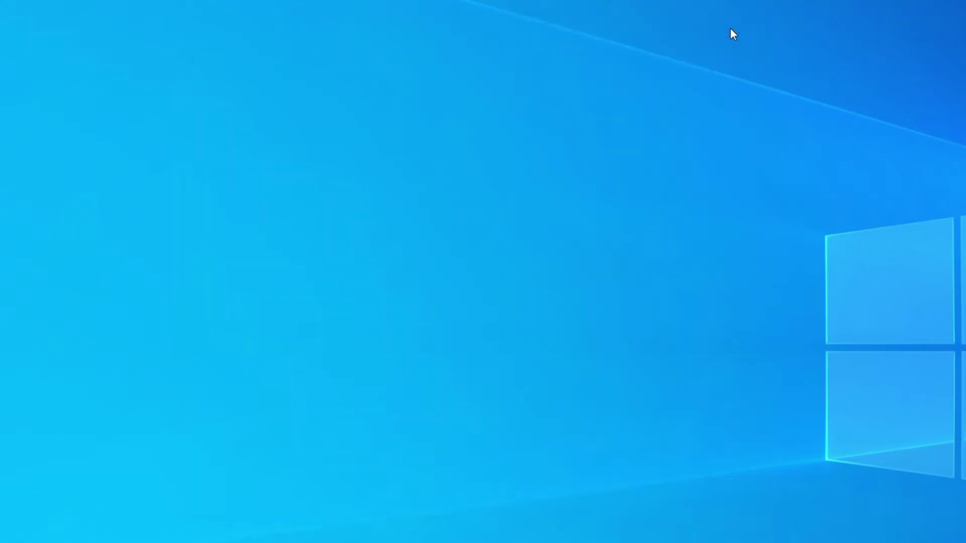
left_click_drag(317, 160, 599, 279)
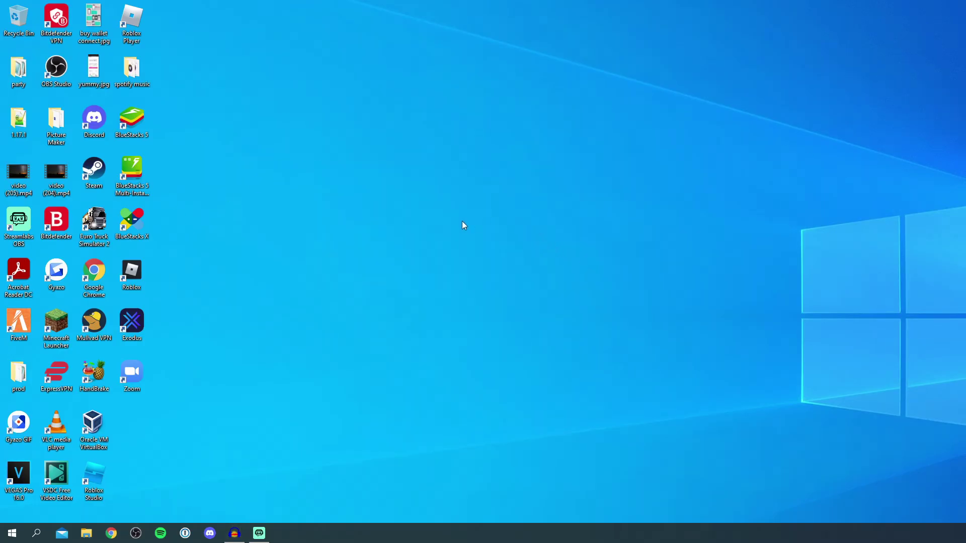
right_click(462, 222)
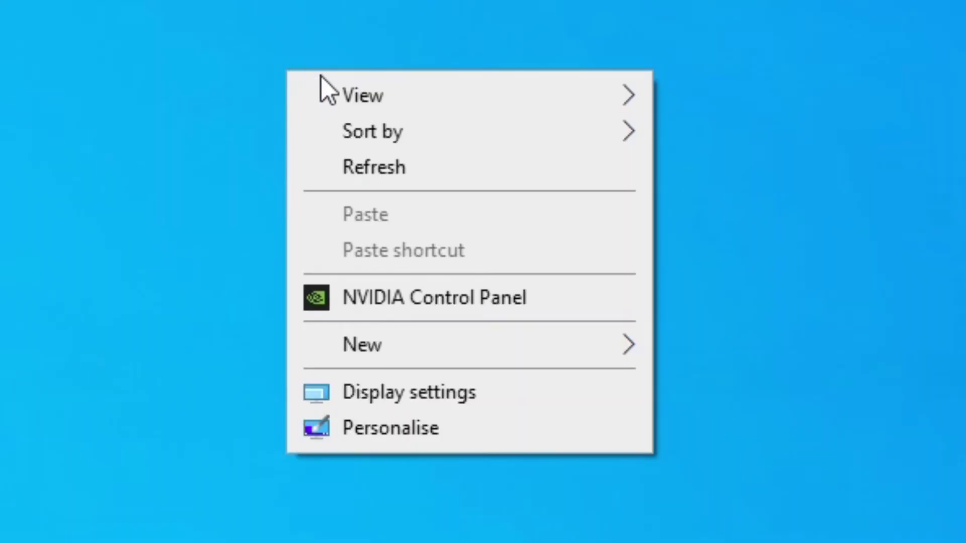
left_click(410, 397)
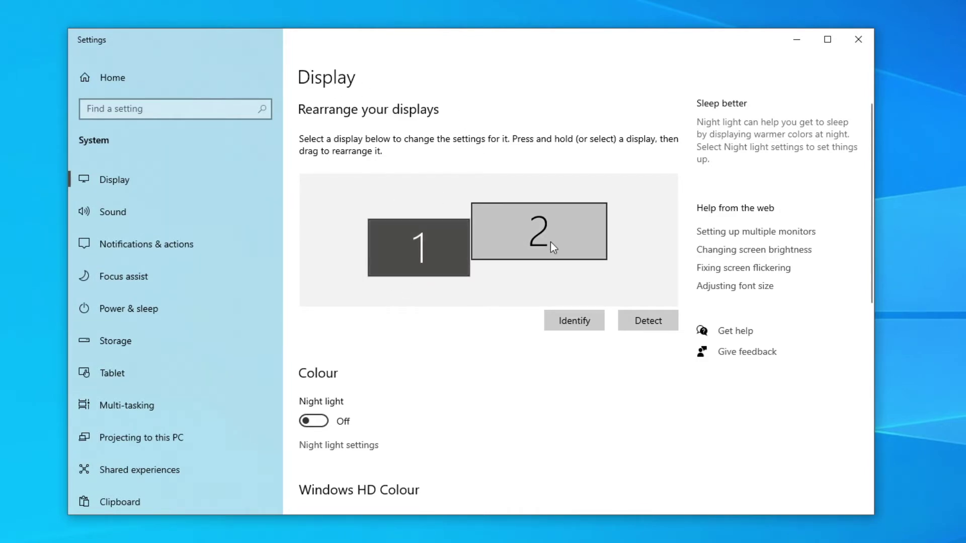
scroll(550, 242, "down", 10)
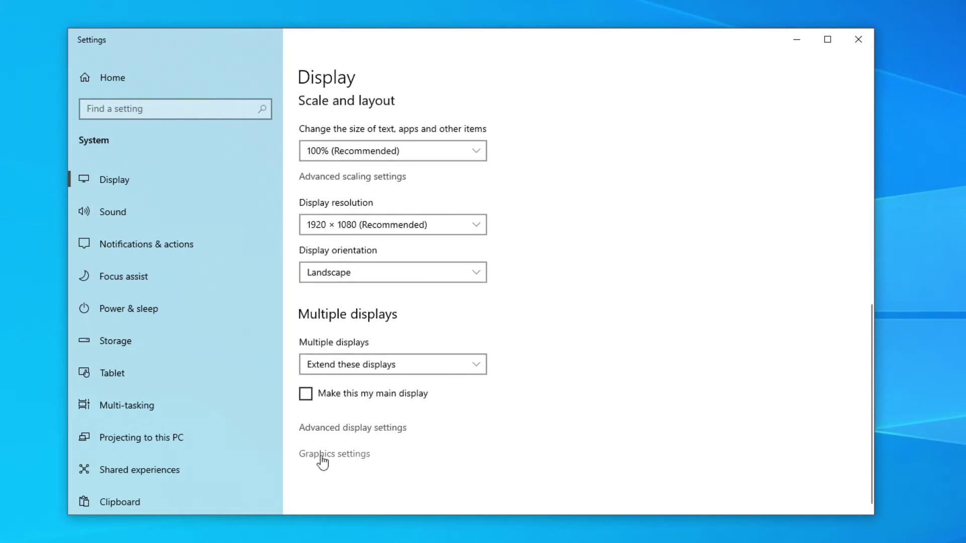
- Go to the Graphics settings page and choose Desktop app as the app type
left_click(337, 455)
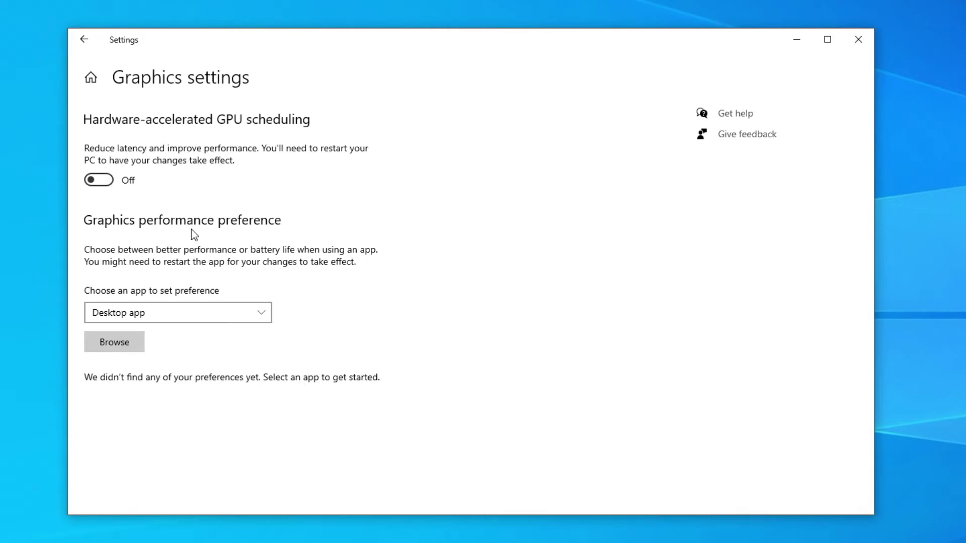
left_click(144, 316)
left_click(115, 316)
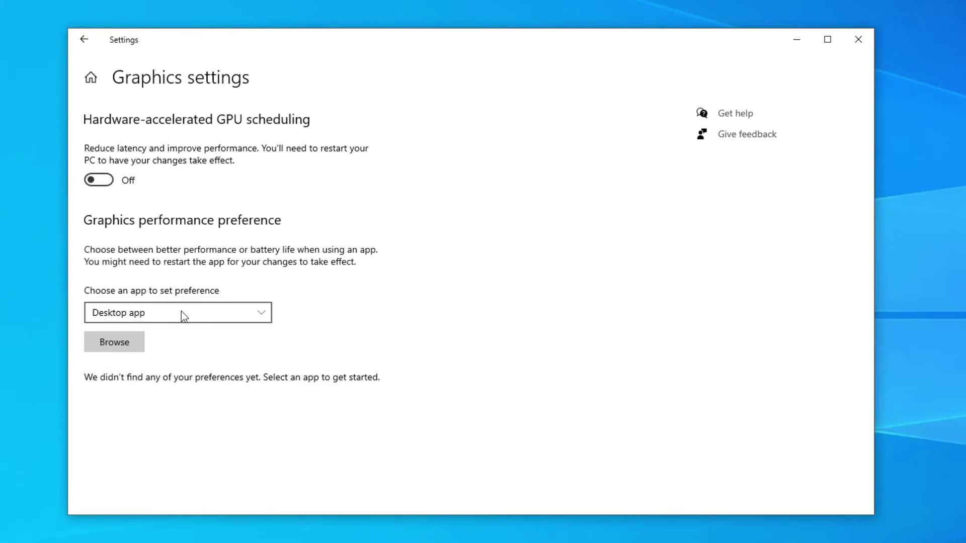
left_click(191, 315)
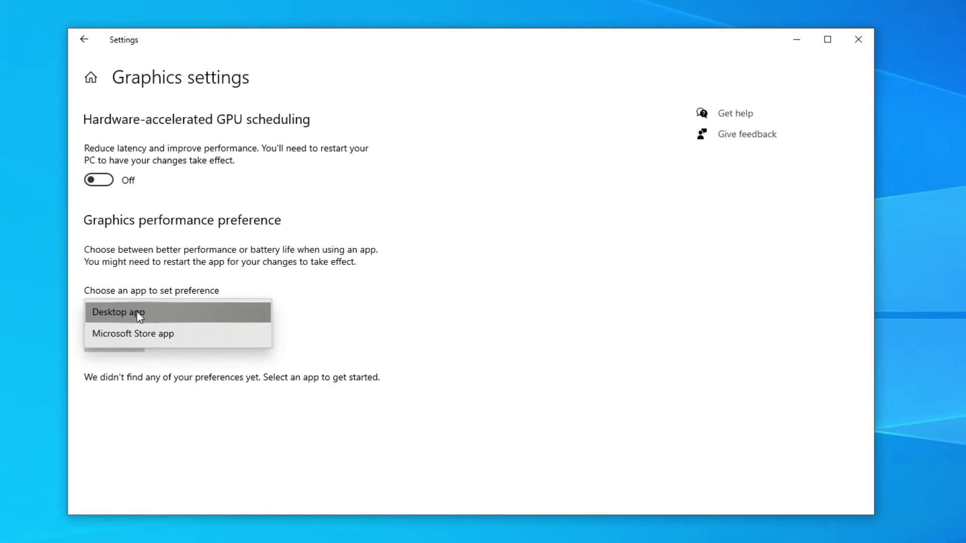
left_click(164, 310)
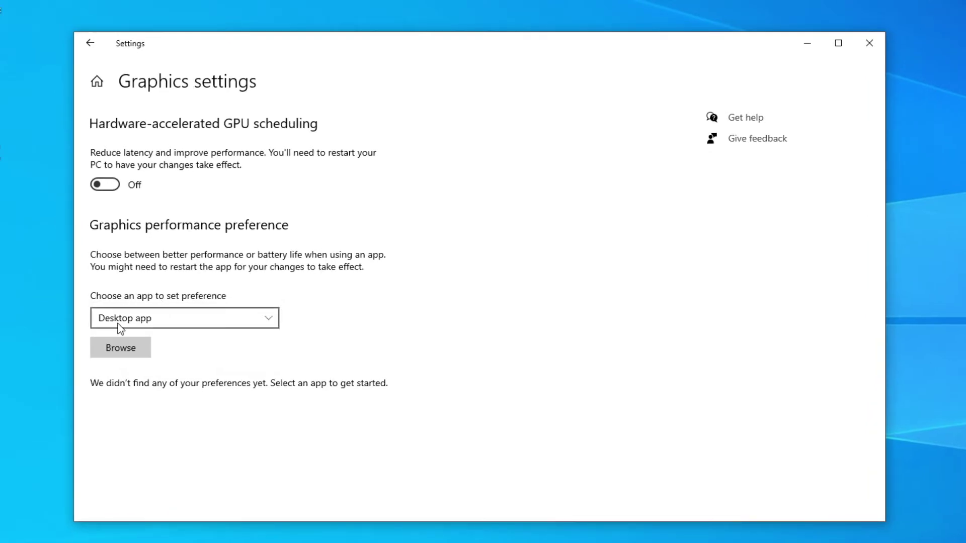
- Browse for a program, navigating through This PC into Local Disk (C:)\Program Files
left_click(122, 345)
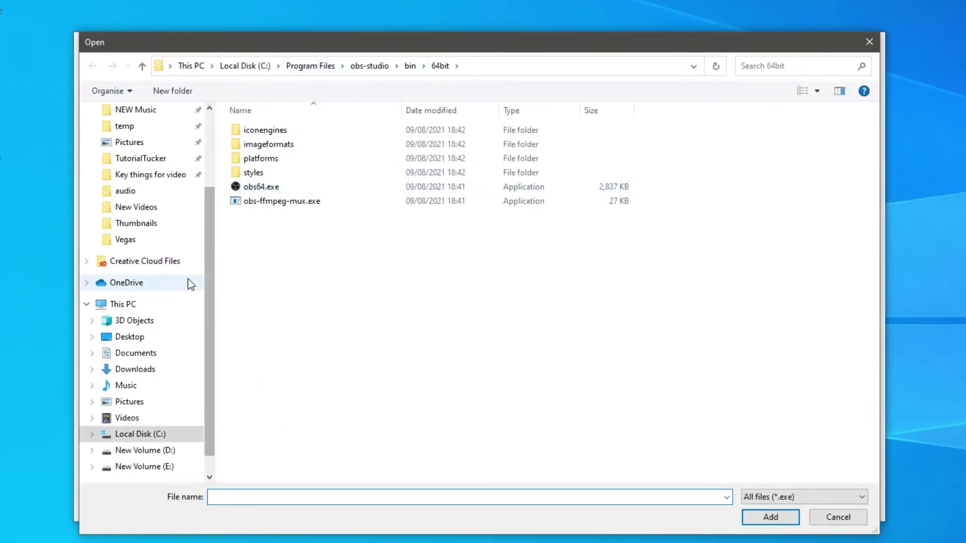
left_click(150, 304)
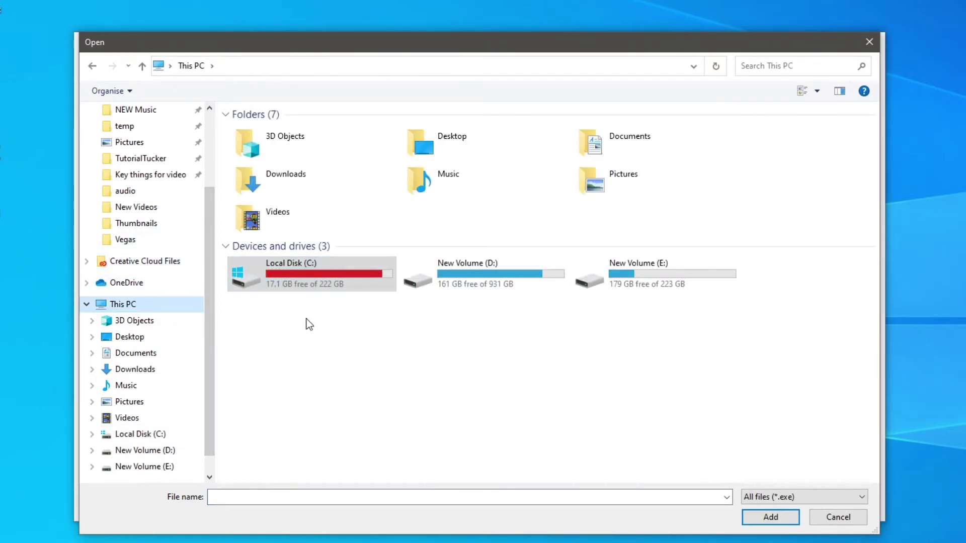
left_click(373, 263)
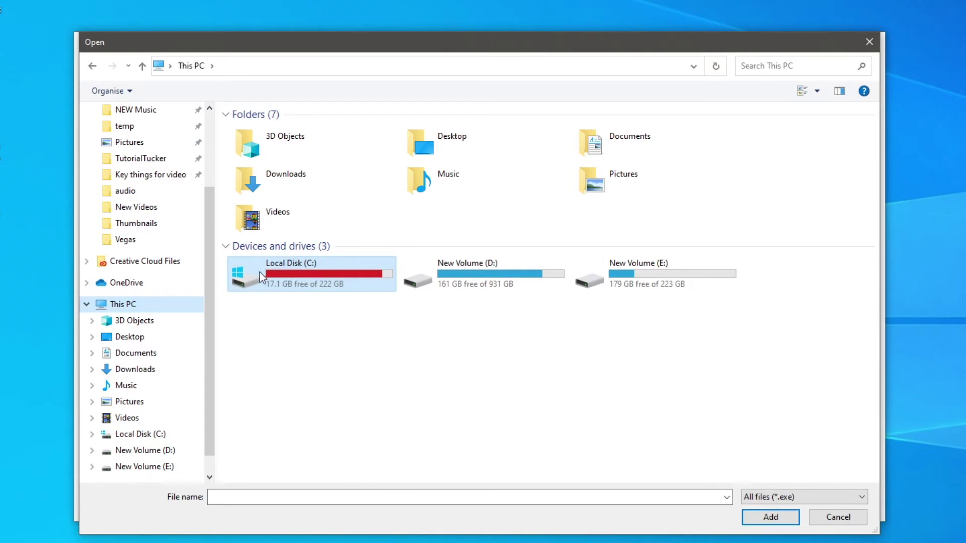
double_click(282, 272)
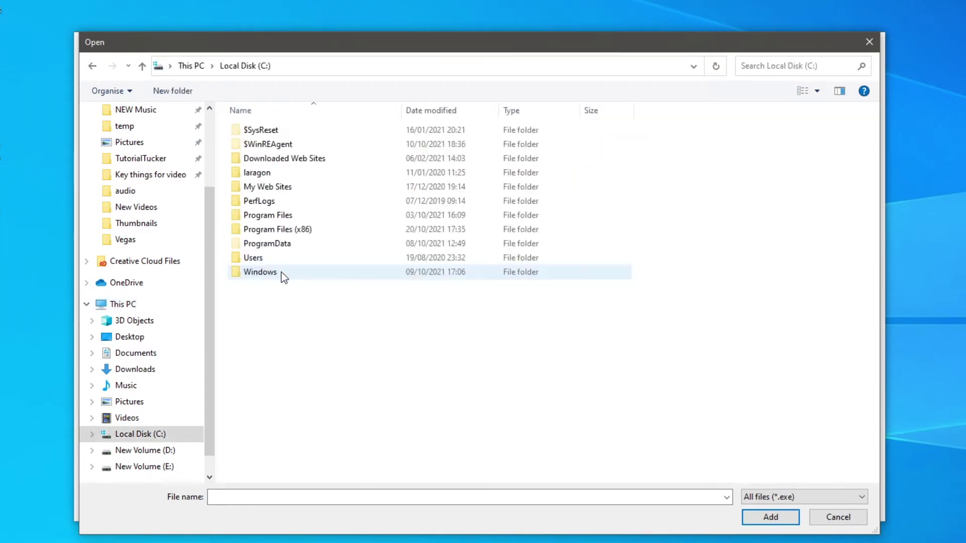
double_click(280, 217)
scroll(351, 272, "down", 5)
scroll(350, 272, "down", 1)
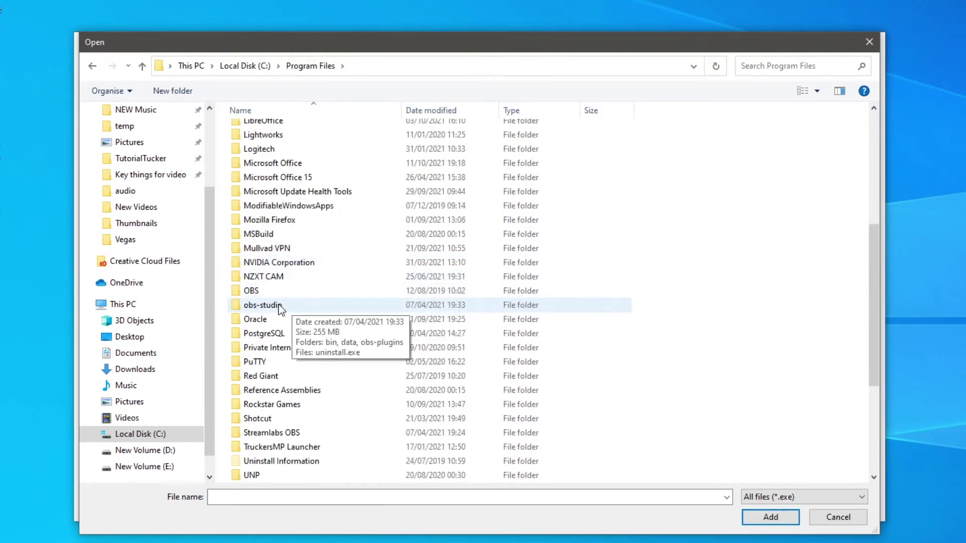
- Pick obs64.exe from obs-studio\bin\64bit and add it to the graphics preference list
double_click(265, 308)
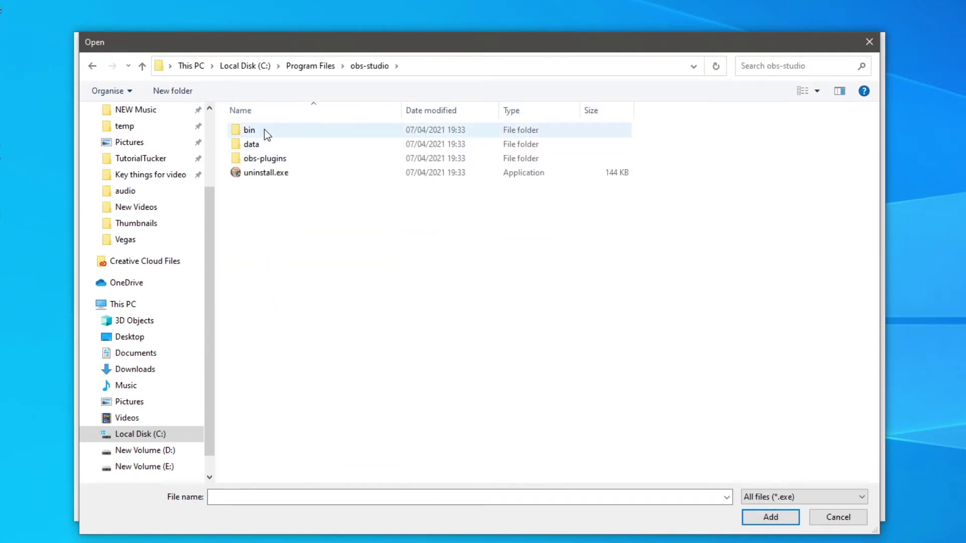
double_click(264, 130)
double_click(255, 134)
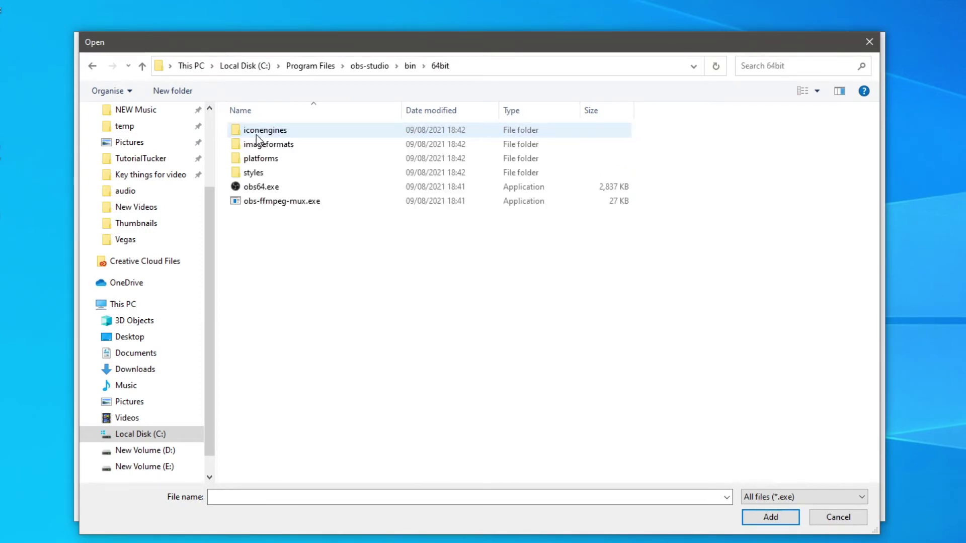
left_click(251, 189)
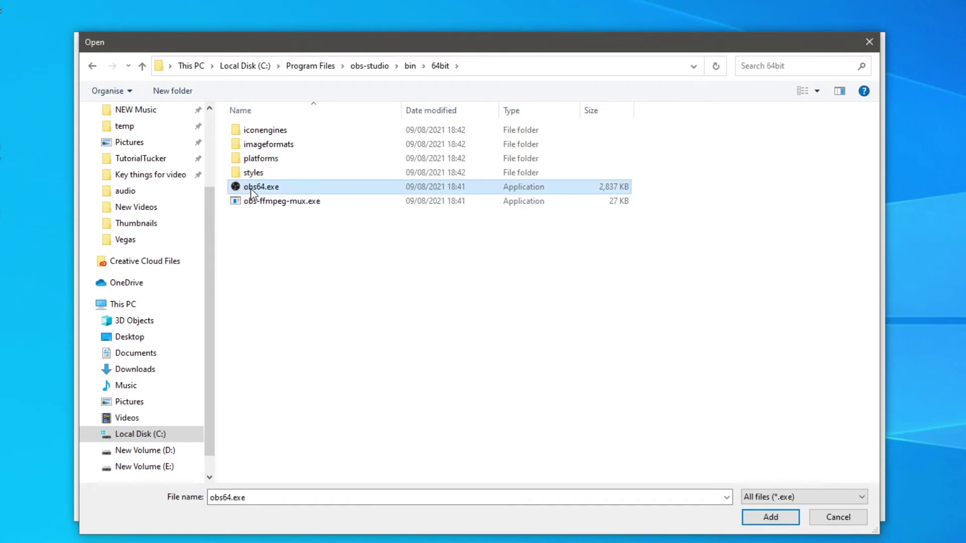
left_click(770, 517)
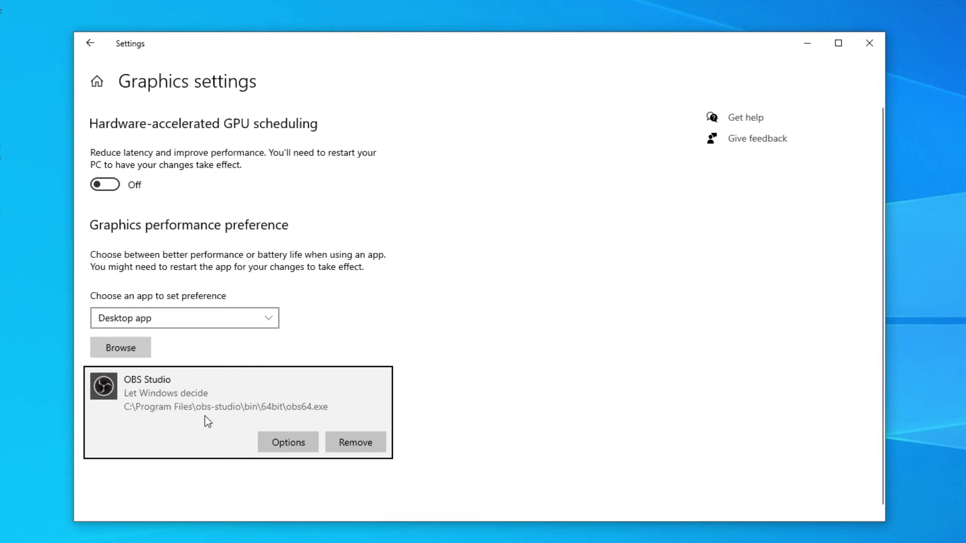
- Choose Power saving in OBS Studio's graphics preference options, then close without saving
left_click(293, 442)
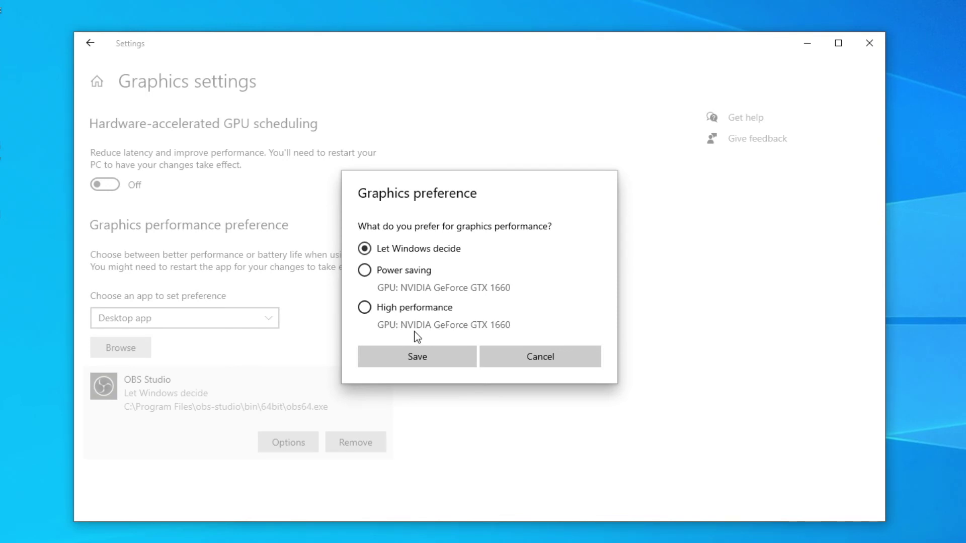
left_click(393, 274)
left_click(521, 357)
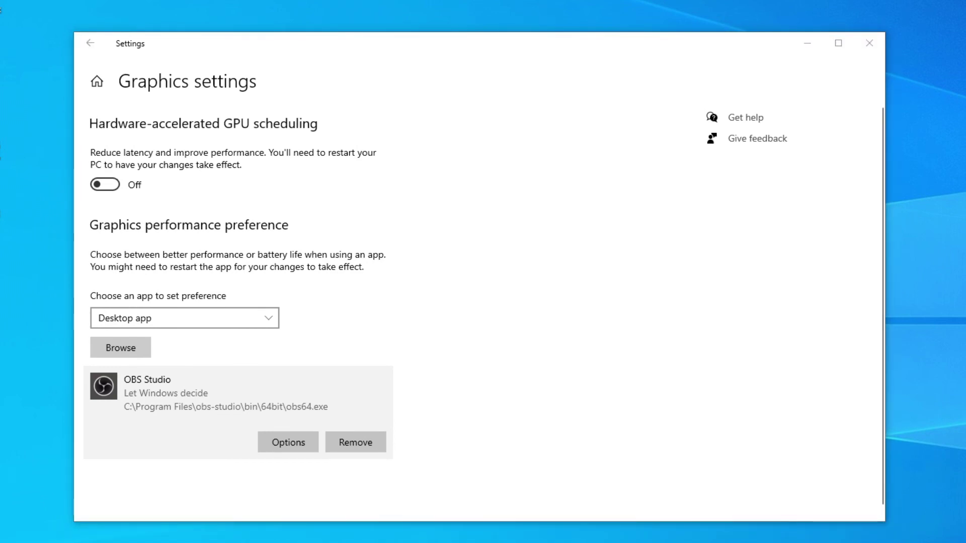
- Select the Recording scene in OBS Studio to view its Display Capture
left_click(249, 381)
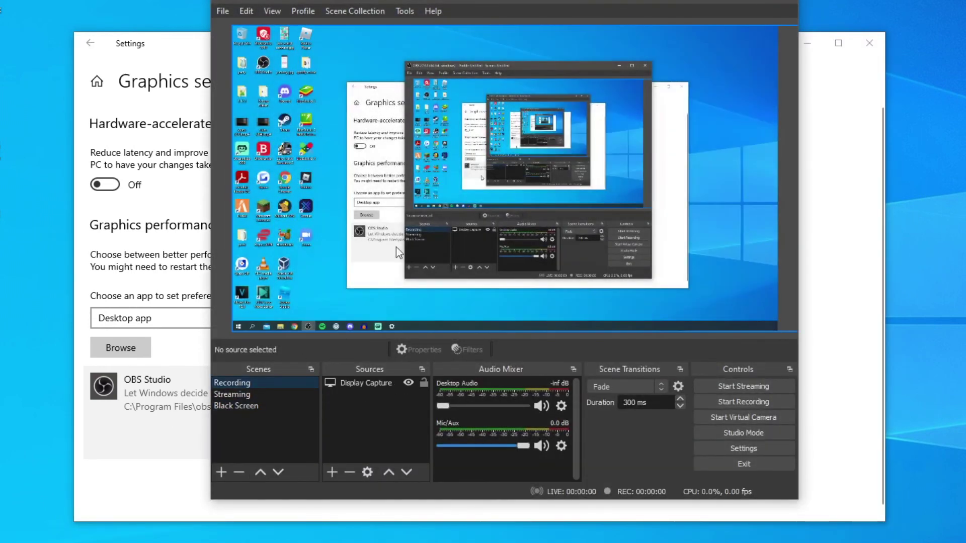